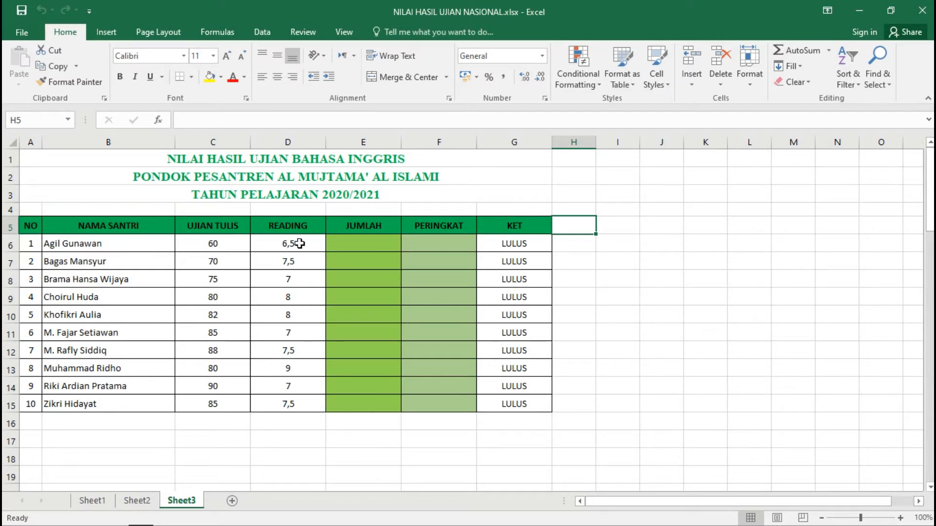
Step: Enter =SUM(C6;D6) in E6 to total the first student's scores and fill the formula down the JUMLAH column to E15
click(355, 243)
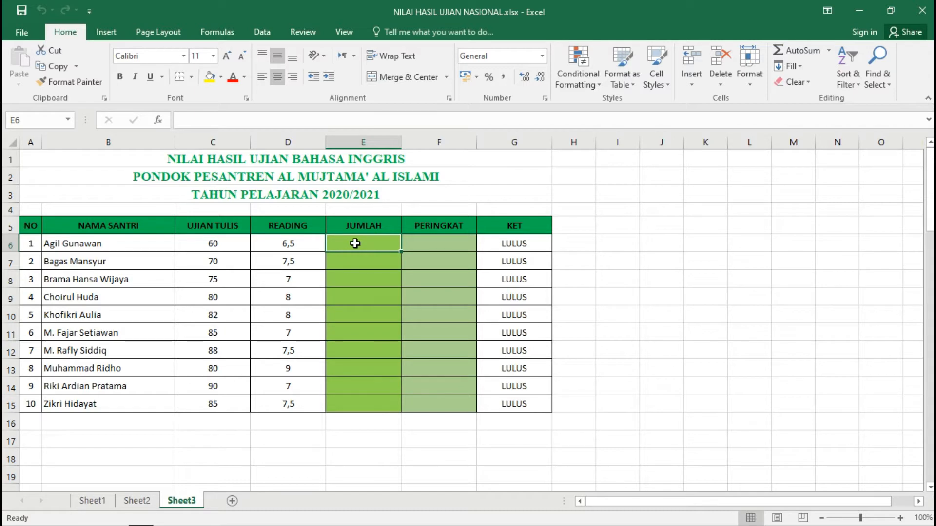
text(=)
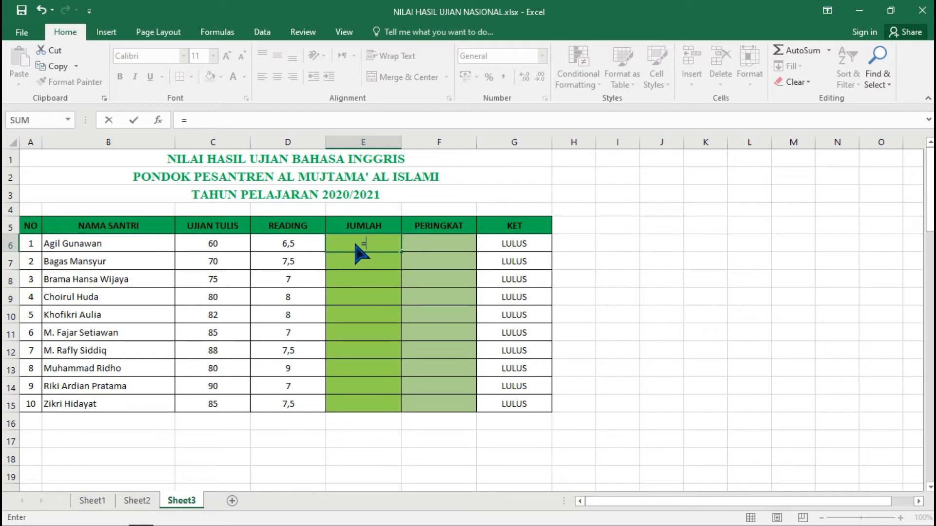
text(SUM)
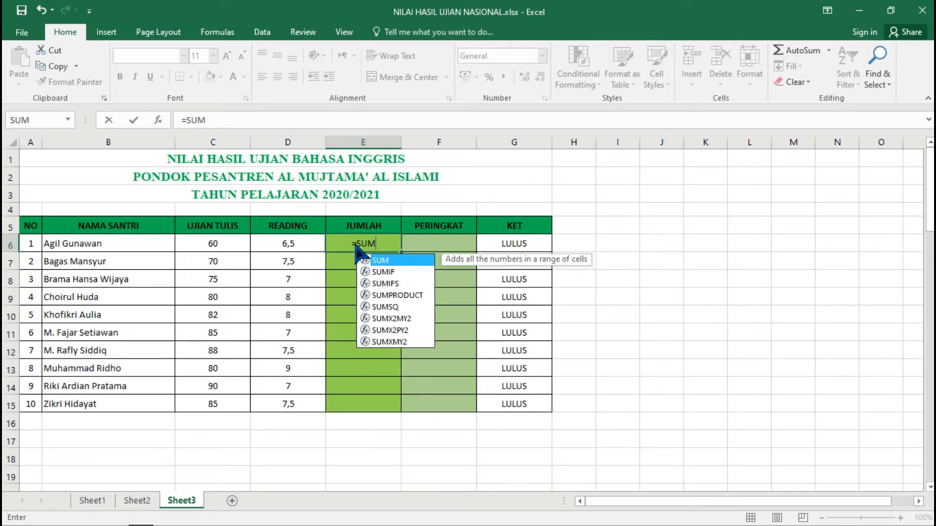
text(()
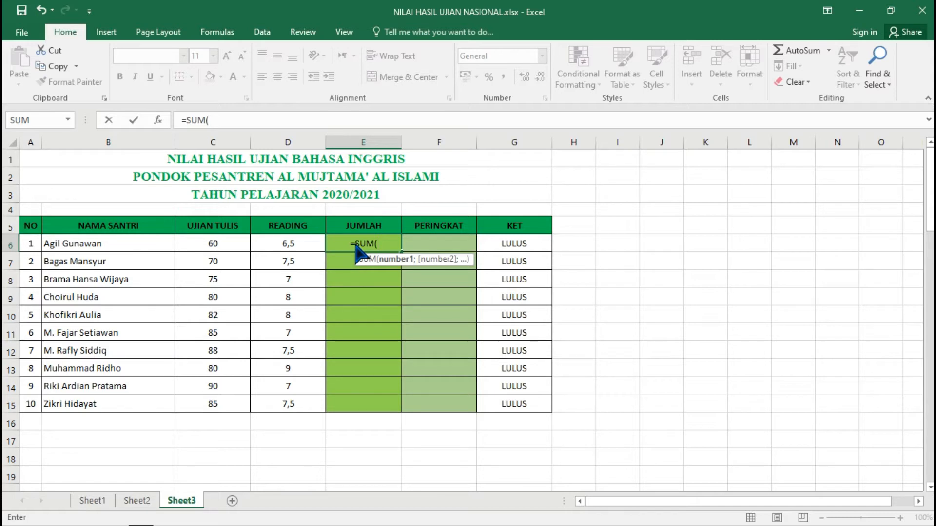
click(217, 247)
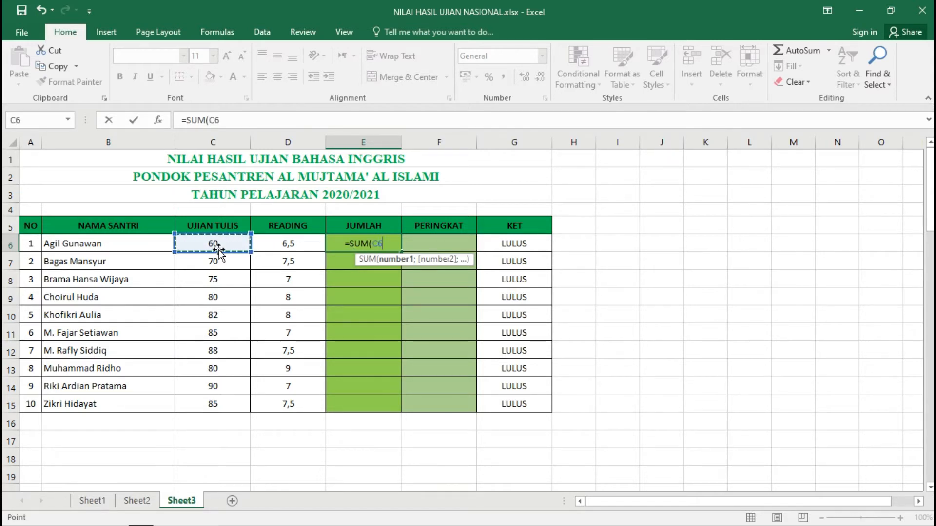
text(;)
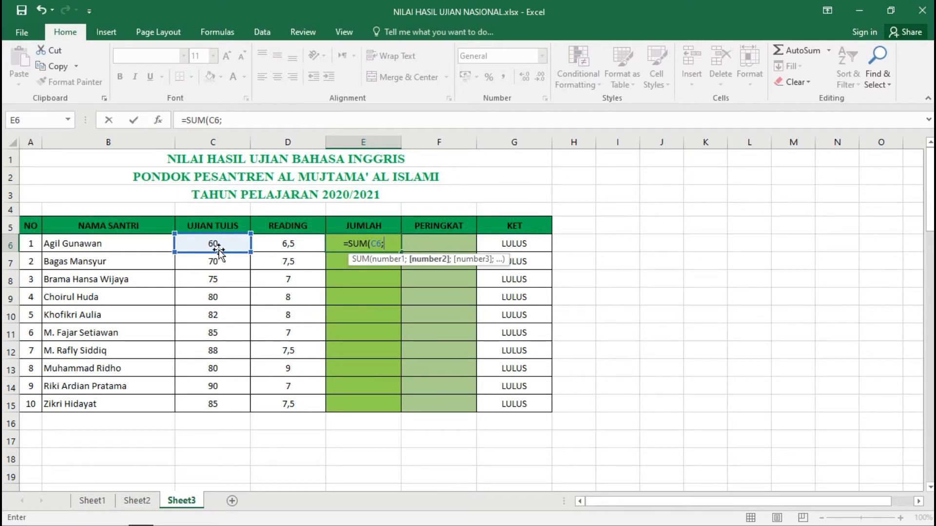
click(279, 245)
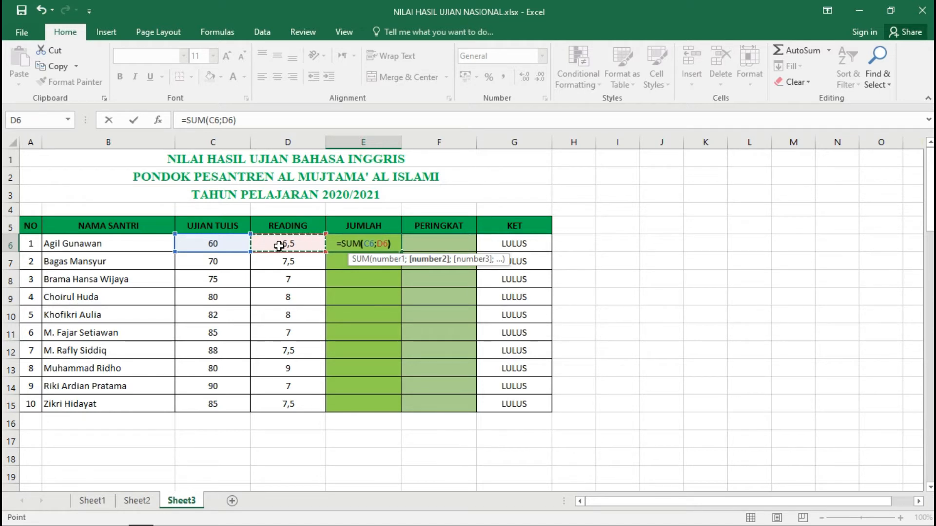
text())
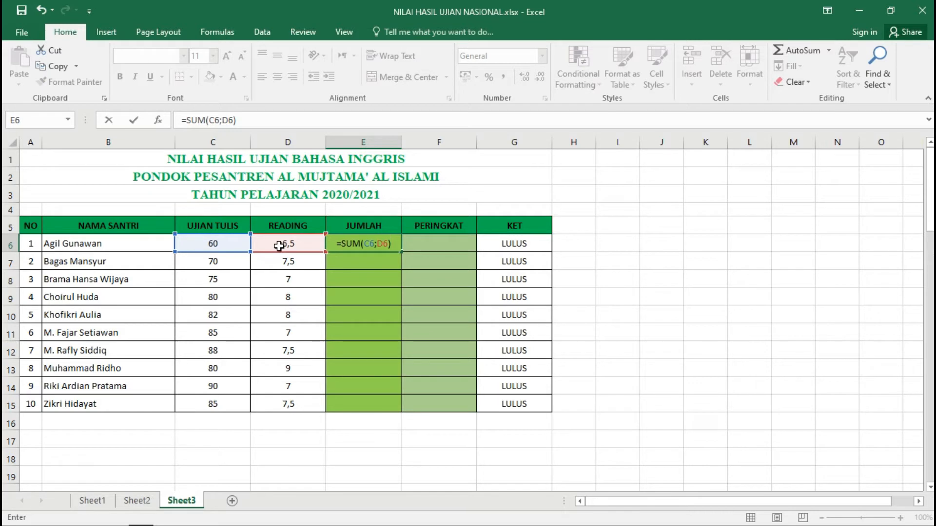
key(Return)
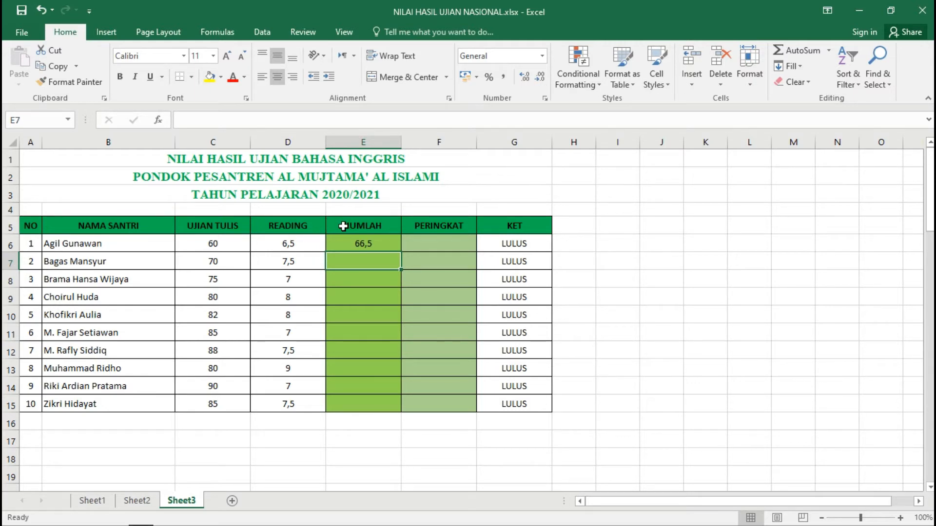
click(363, 242)
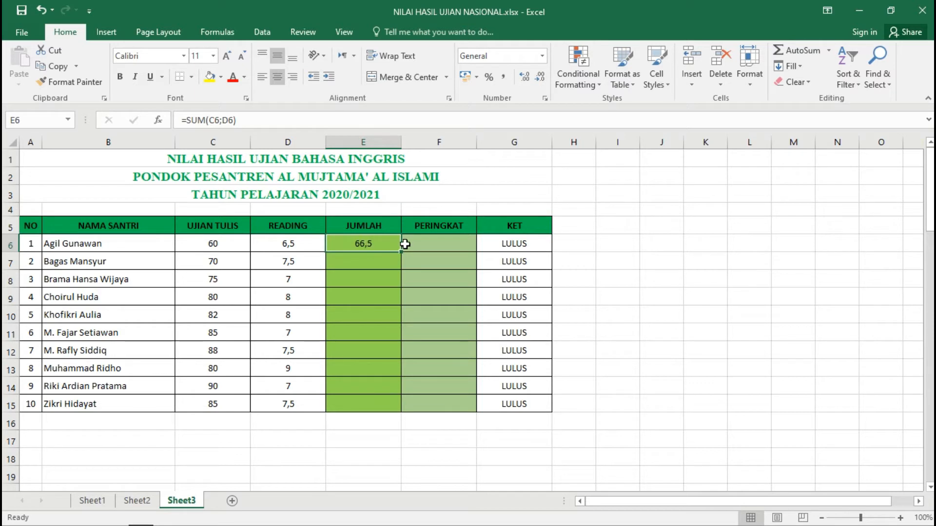
drag(401, 251, 398, 408)
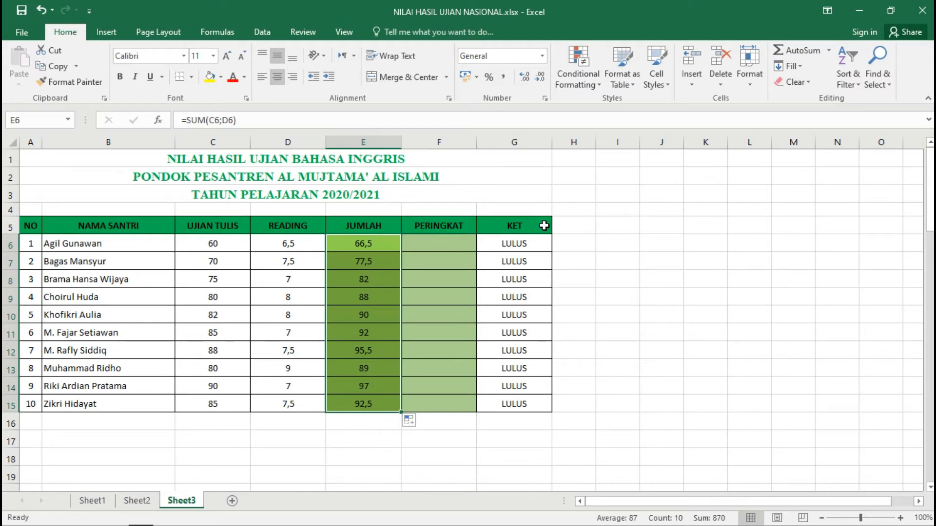
Step: Rank the first student's total in F6 with =RANK(E6;$E$6:$E$15), using an absolute reference for the list of totals
click(421, 245)
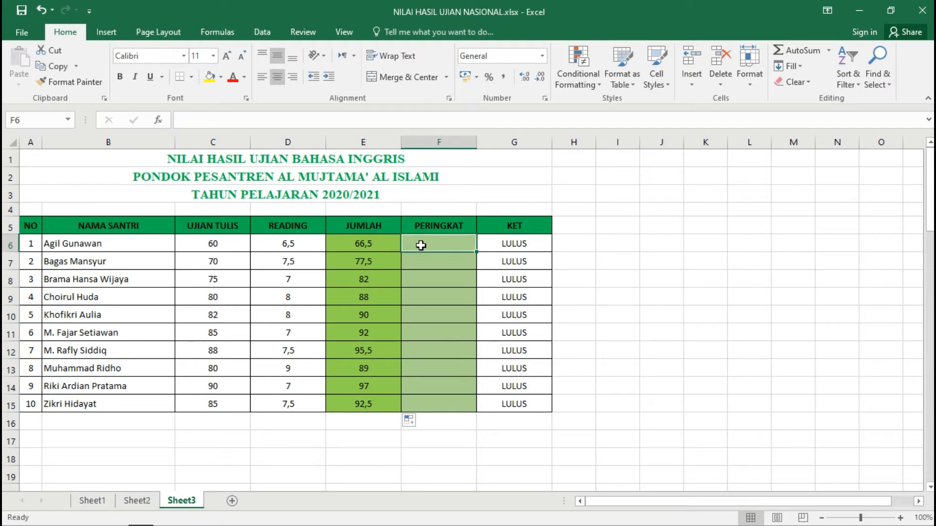
text(=)
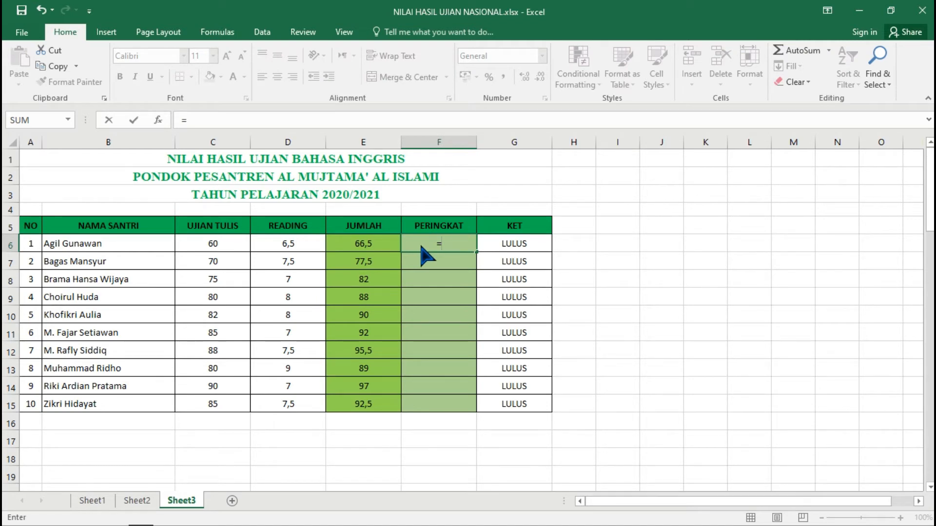
text(RAN)
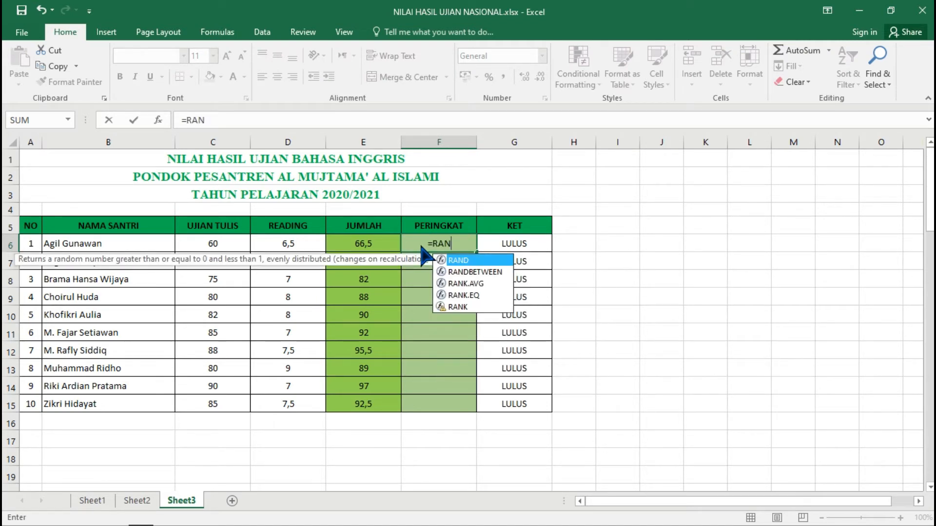
text(K)
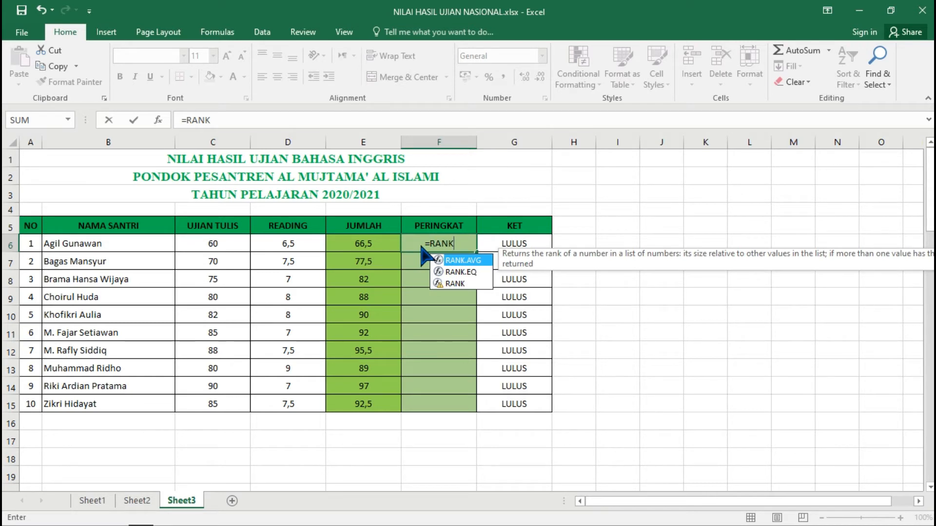
text(()
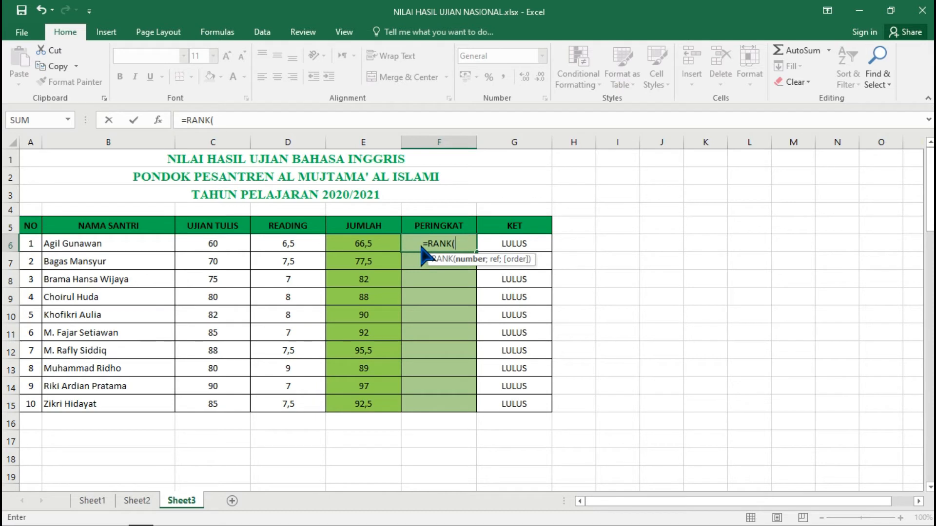
click(374, 243)
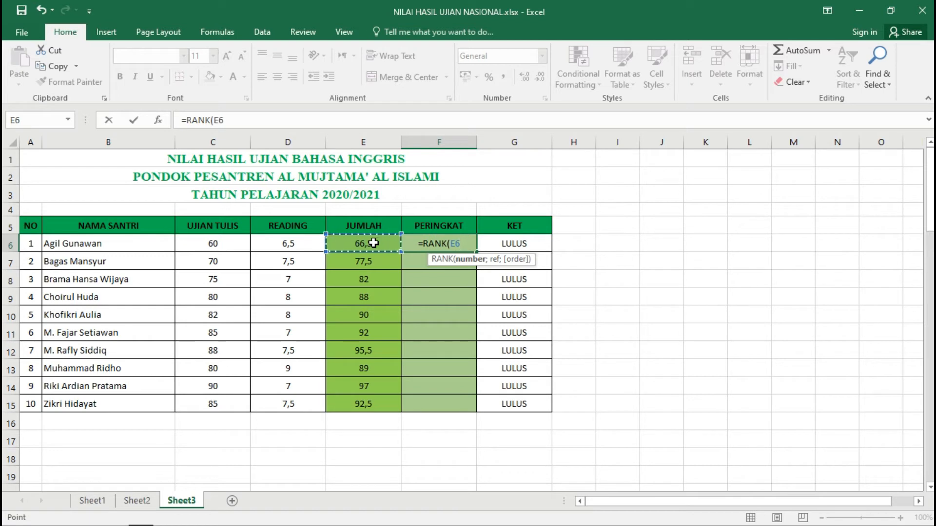
text(;)
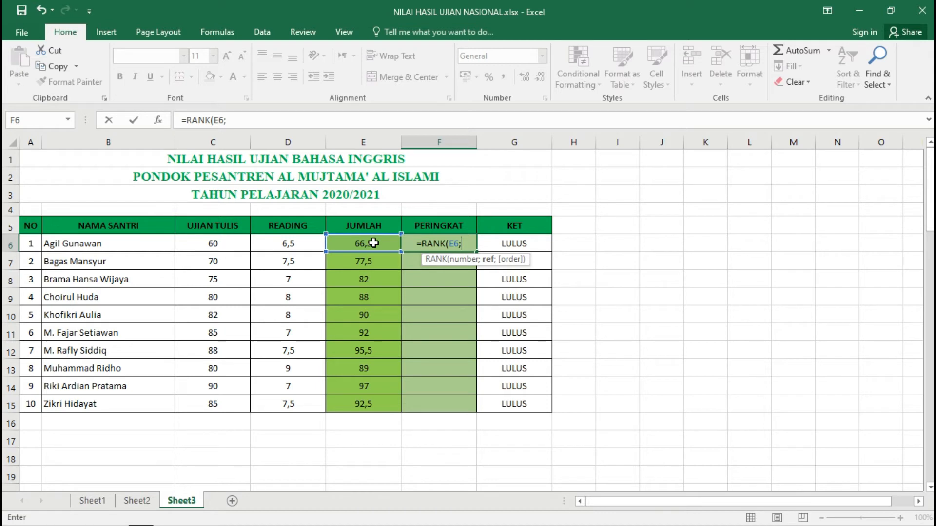
click(374, 243)
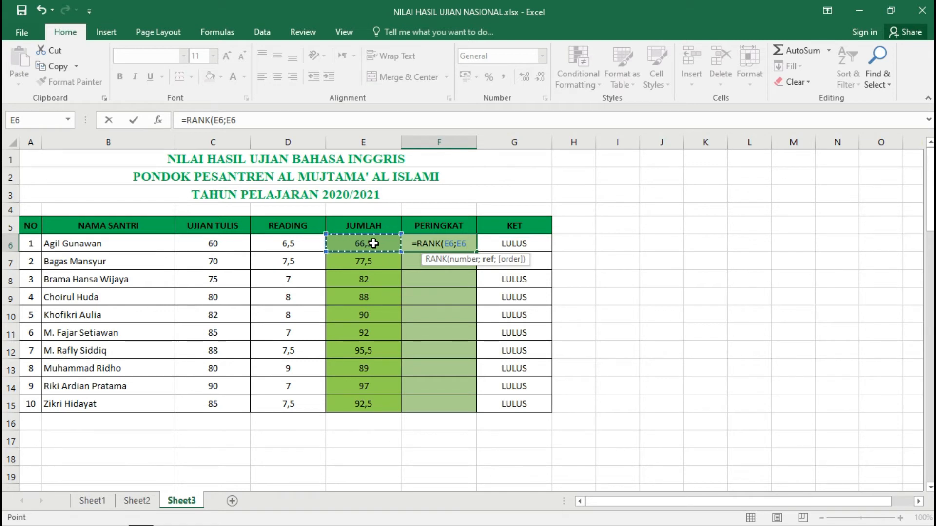
key(shift+Down)
key(shift+Down)
key(shift+Down)
key(shift+Down)
key(shift+Down)
key(shift+Down)
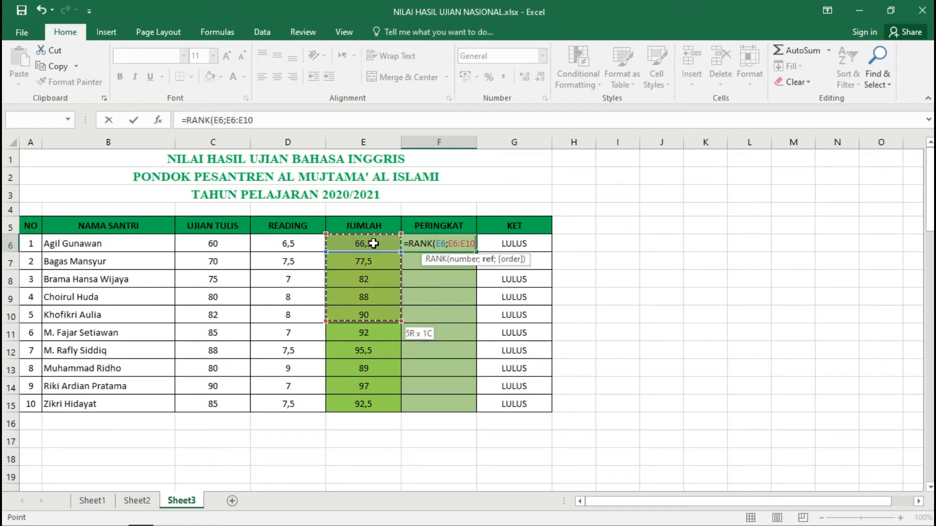
key(shift+Down)
key(shift+Down)
key(shift+Down)
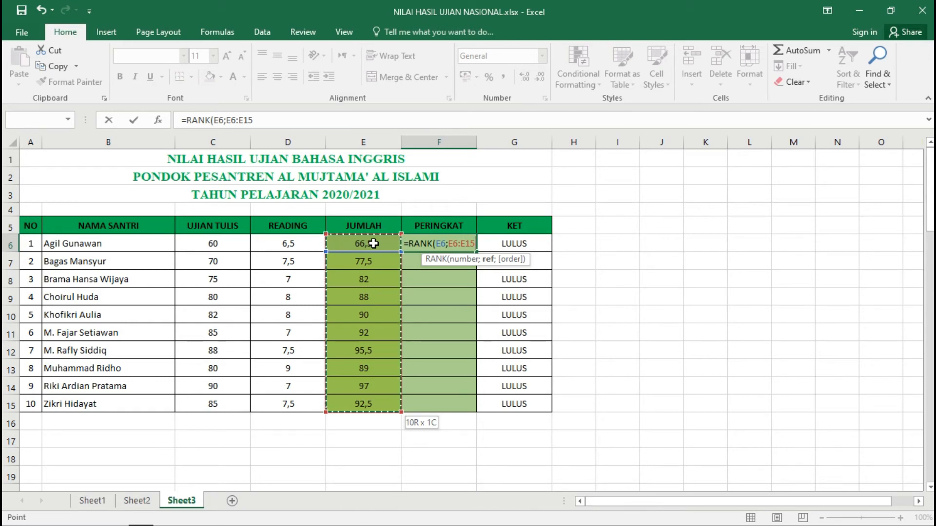
key(F4)
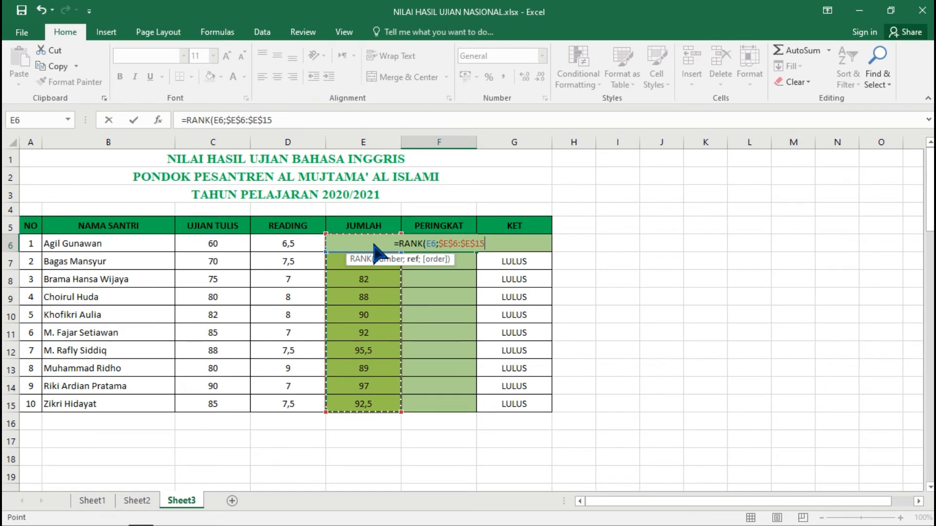
text())
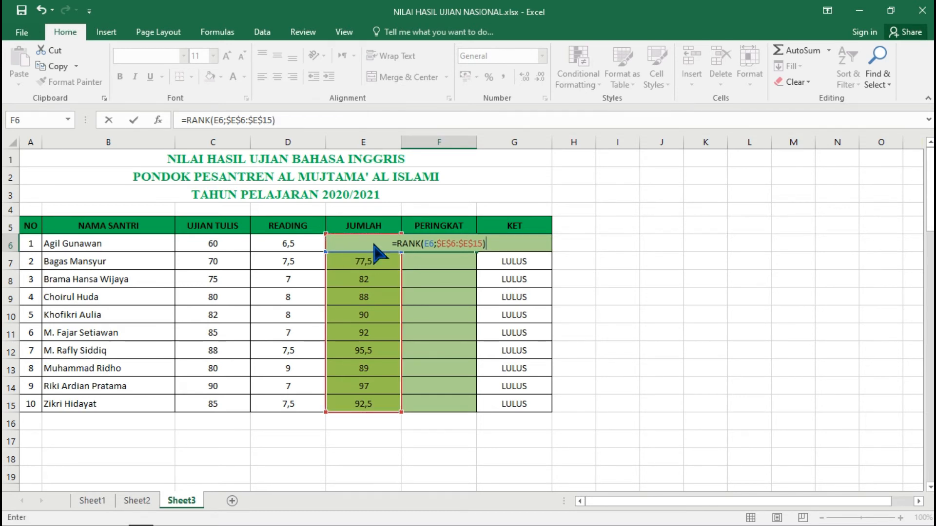
key(Return)
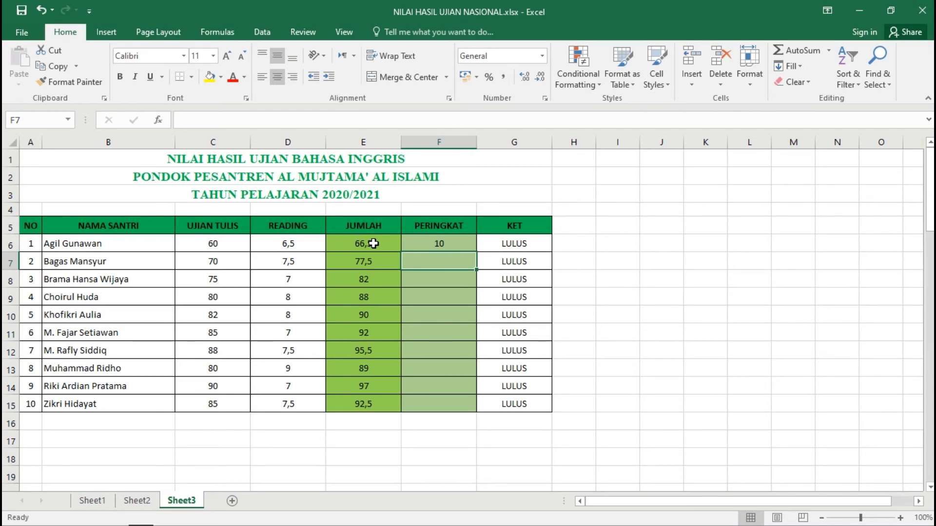
Step: Fill the ranking formula from F6 down the PERINGKAT column to F15 and deselect the range
click(432, 244)
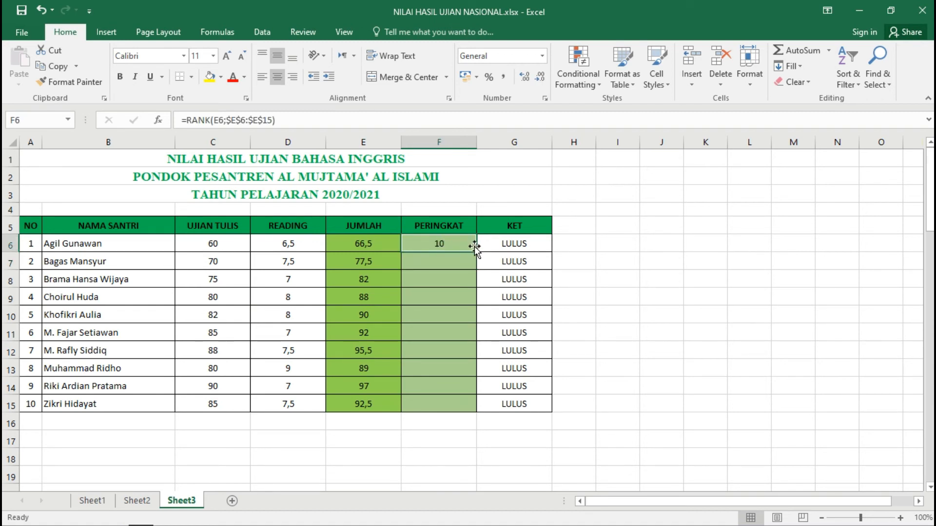
drag(476, 252, 475, 412)
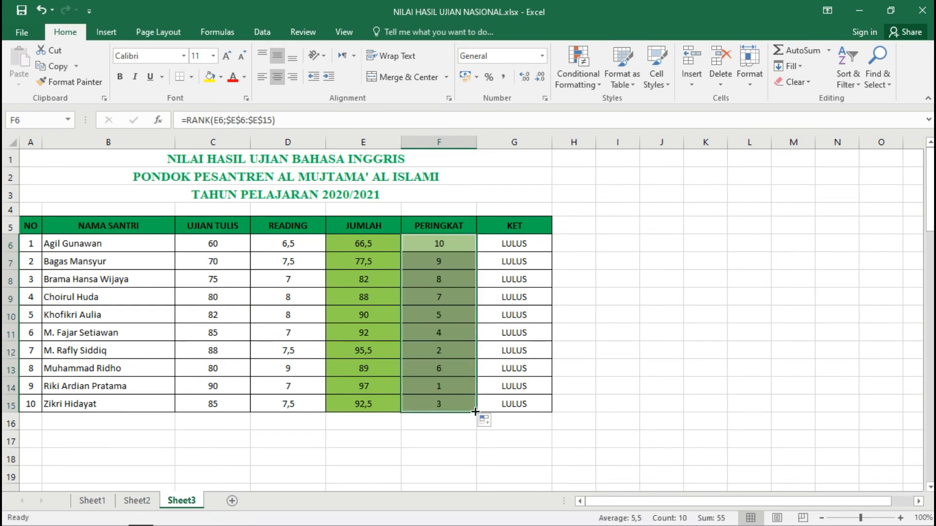
click(583, 229)
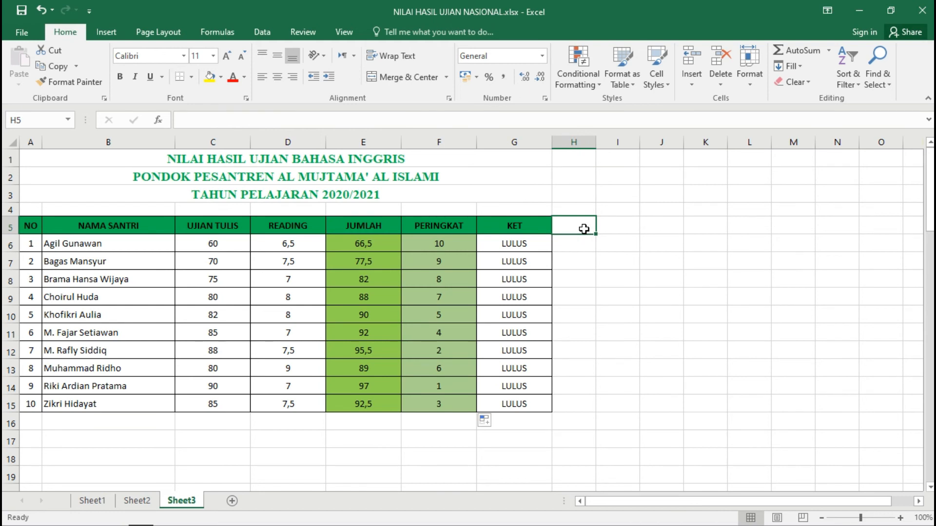